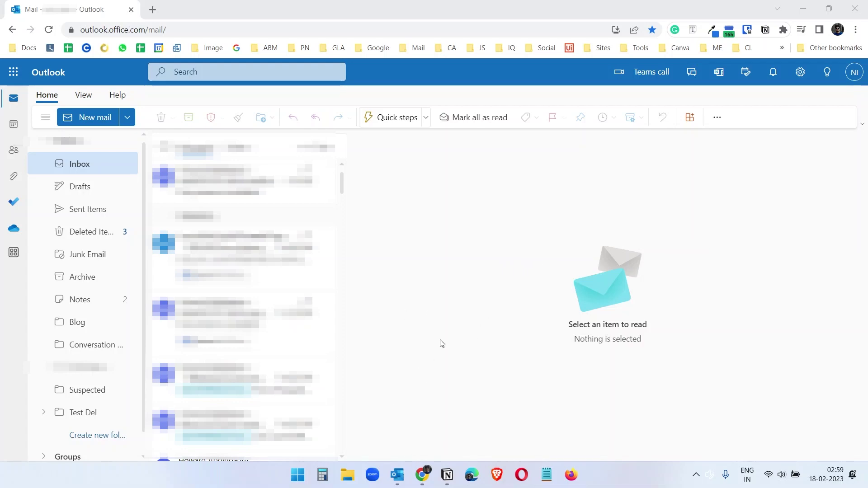
Switch from the Outlook web inbox in Chrome to the Outlook desktop app.
{"action": "key", "text": "alt+Tab"}
Return to Outlook desktop and open the File tab's Account Information page.
{"action": "mouse_move", "coordinate": [422, 476]}
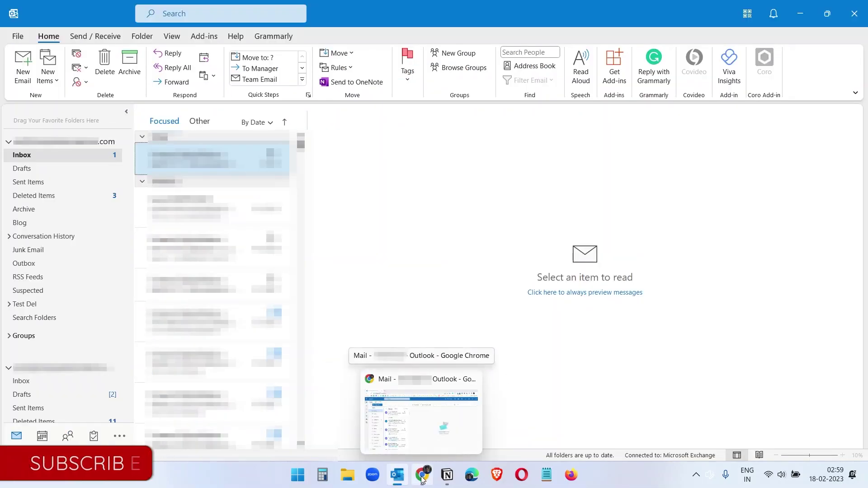
{"action": "left_click", "coordinate": [421, 407]}
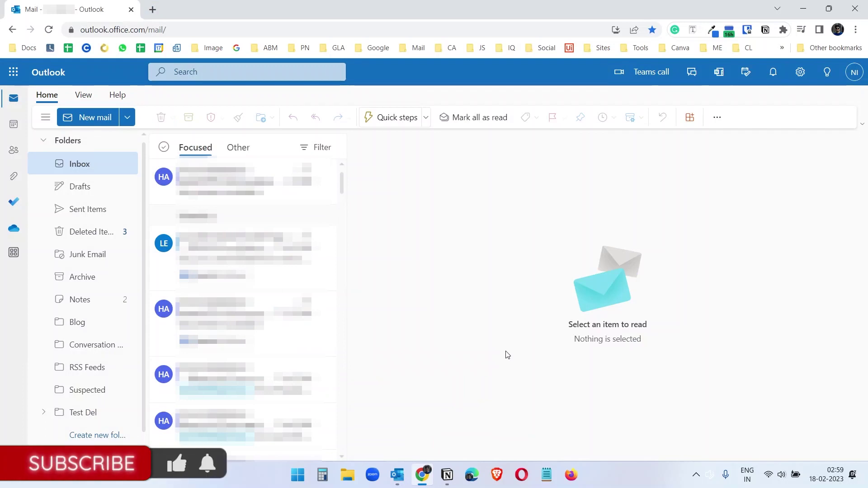
{"action": "key", "text": "alt+Tab"}
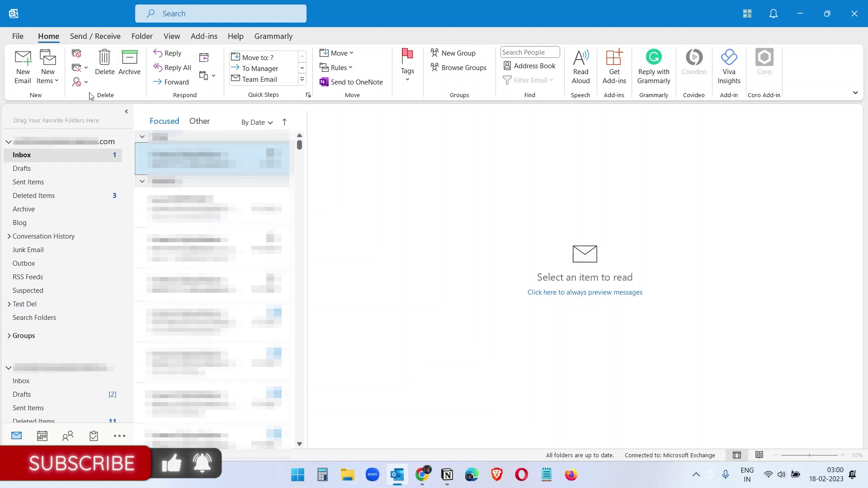
{"action": "left_click", "coordinate": [21, 37]}
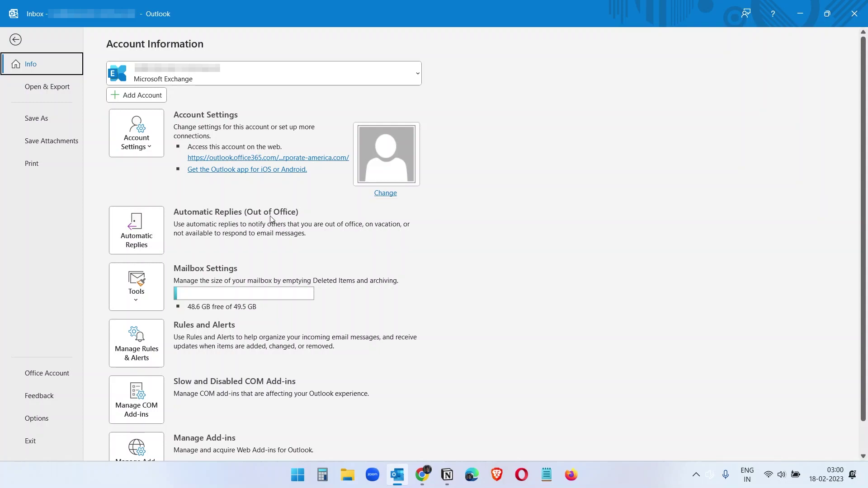
Turn on automatic replies, sent only from 18-02-2023 through 26-02-2023.
{"action": "left_click", "coordinate": [151, 240]}
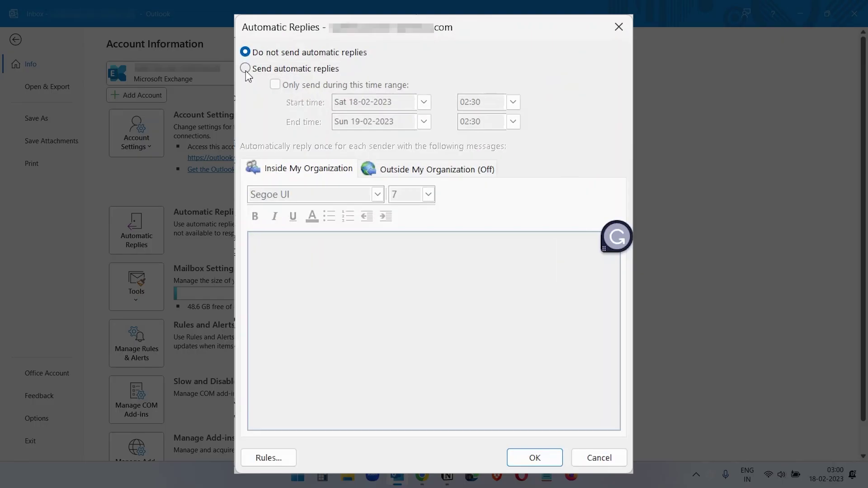
{"action": "left_click", "coordinate": [246, 70]}
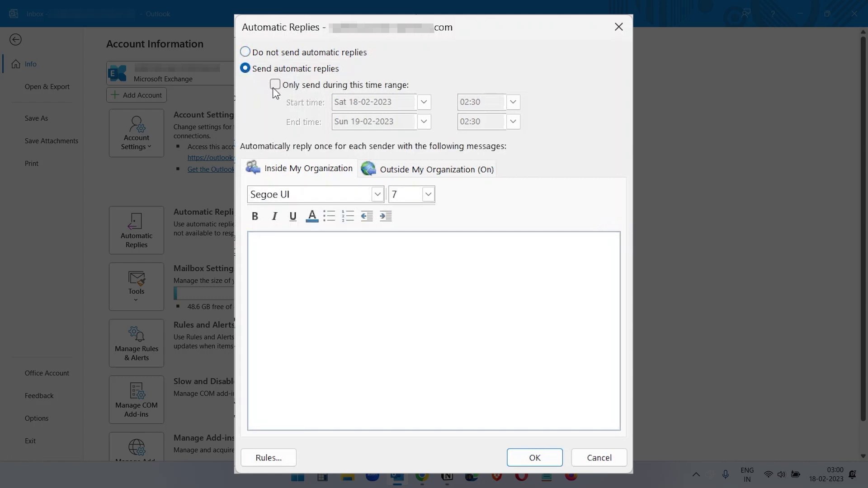
{"action": "left_click", "coordinate": [275, 86]}
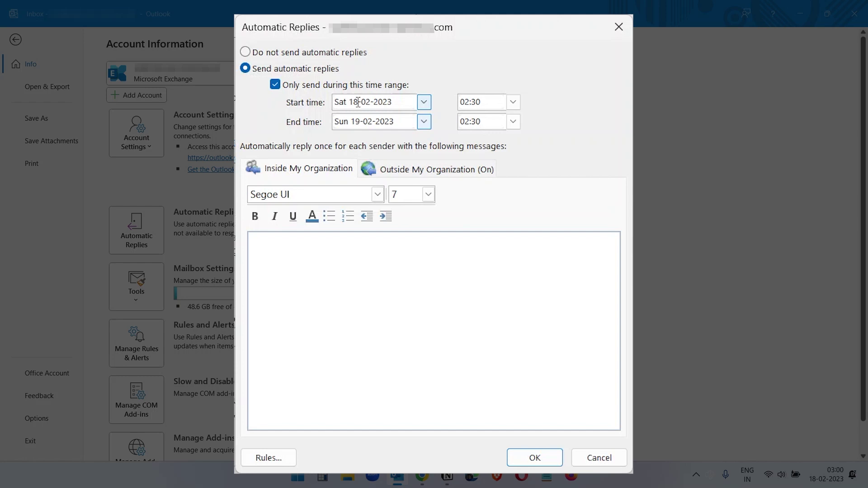
{"action": "left_click", "coordinate": [424, 103]}
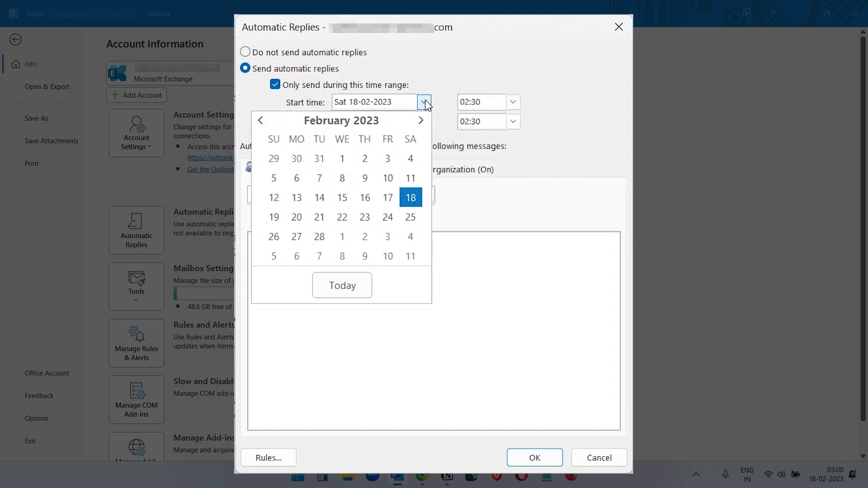
{"action": "left_click", "coordinate": [453, 79]}
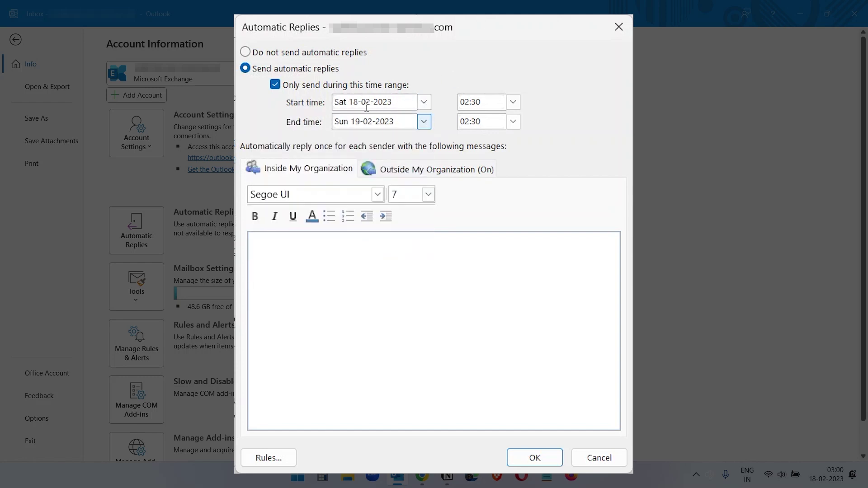
{"action": "left_click", "coordinate": [430, 122]}
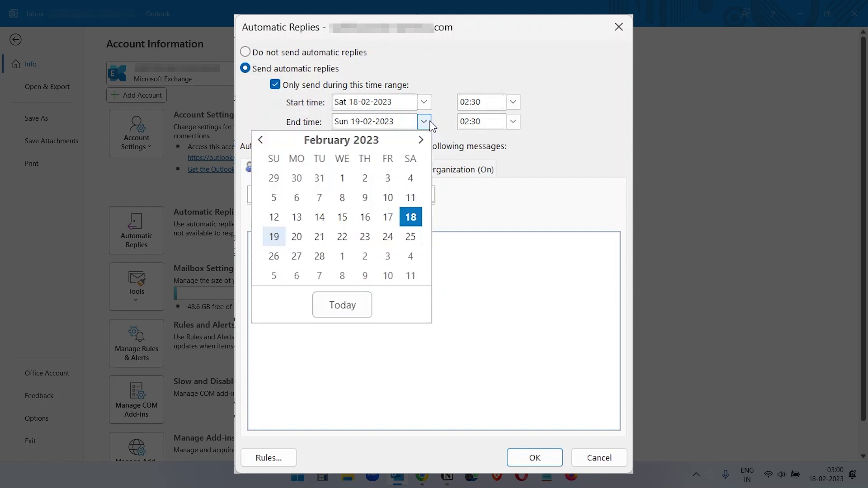
{"action": "left_click", "coordinate": [274, 256]}
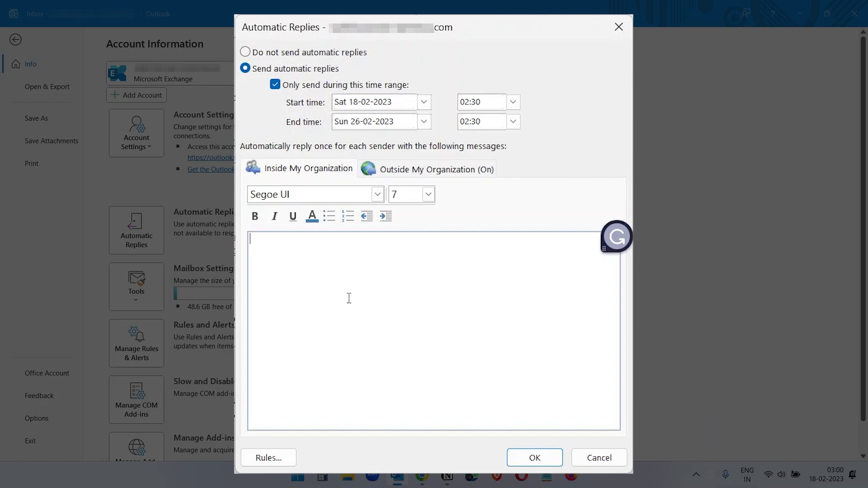
Paste the out-of-office message for inside senders and set its font size to 8.
{"action": "type", "text": "Hello,  Thank you for your email. I am currently out of the office and will not be available until 27-Feb-2023. During this time, I will not have access to email or voicemail.  Upon my return, I will respond to your email as soon as possible.  I appreciate your understanding.  Best regards, John Doe"}
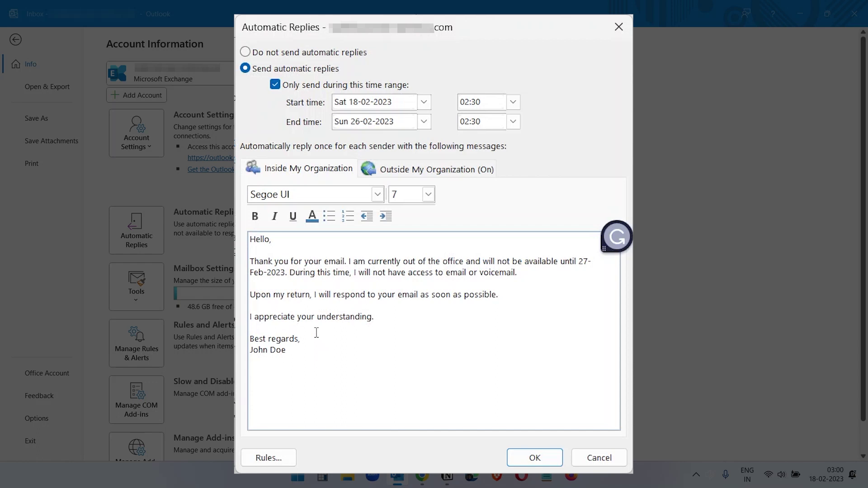
{"action": "left_click_drag", "start_coordinate": [301, 346], "coordinate": [288, 252]}
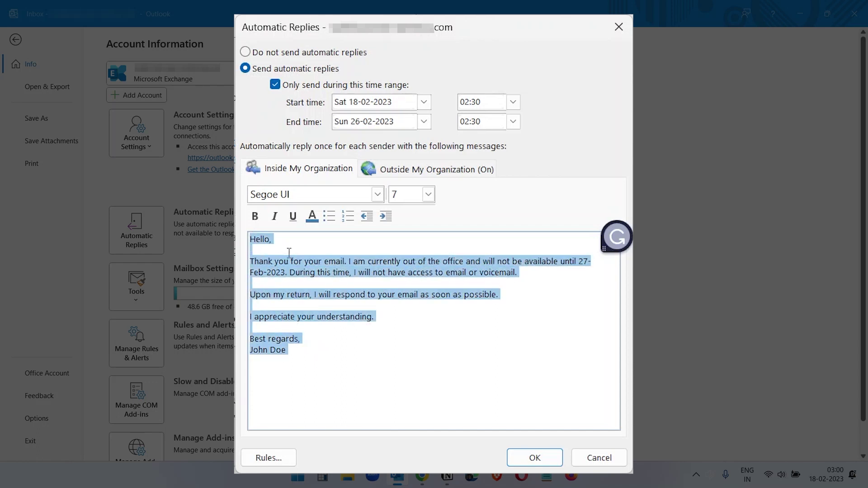
{"action": "left_click", "coordinate": [428, 195]}
{"action": "left_click", "coordinate": [409, 212]}
{"action": "left_click", "coordinate": [362, 296]}
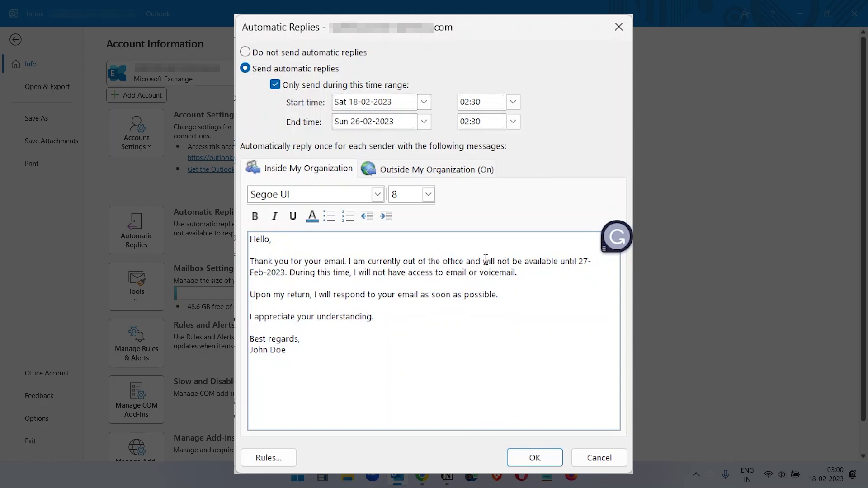
Bold 'will not be available until 27-Feb-2023' and select the whole message for copying.
{"action": "left_click_drag", "start_coordinate": [485, 261], "coordinate": [293, 272]}
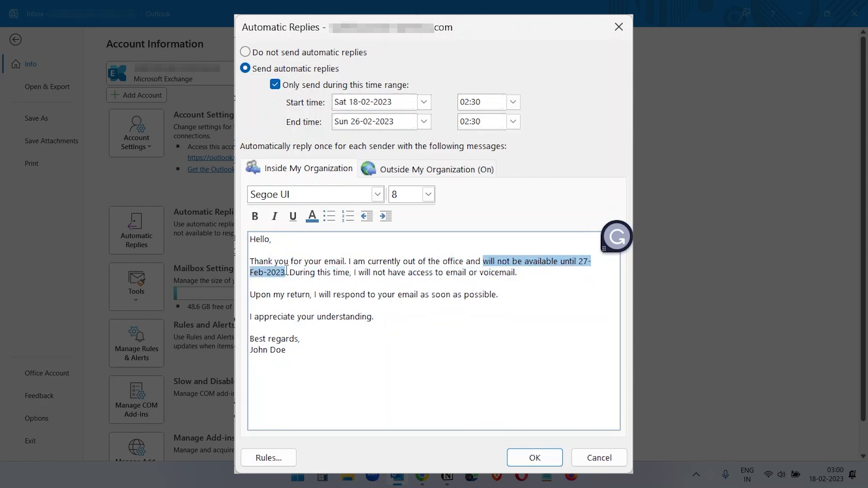
{"action": "left_click", "coordinate": [255, 216]}
{"action": "left_click", "coordinate": [382, 338]}
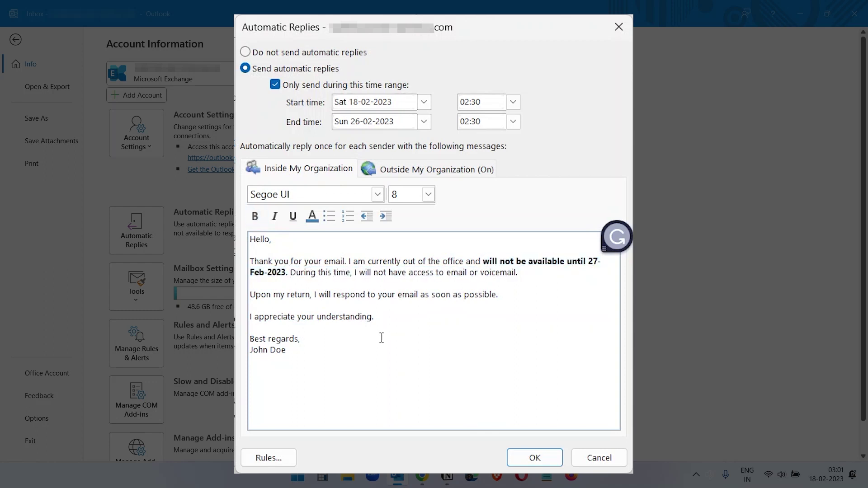
{"action": "left_click_drag", "start_coordinate": [312, 352], "coordinate": [324, 258]}
{"action": "left_click_drag", "start_coordinate": [290, 350], "coordinate": [274, 319]}
{"action": "left_click_drag", "start_coordinate": [341, 356], "coordinate": [241, 235]}
{"action": "key", "text": "ctrl+c"}
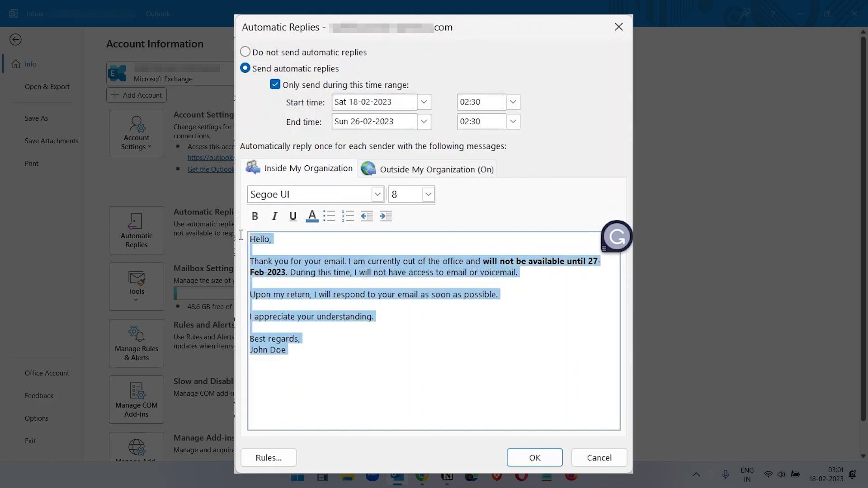
Paste the formatted message into the Outside My Organization reply and save the settings.
{"action": "left_click", "coordinate": [422, 172]}
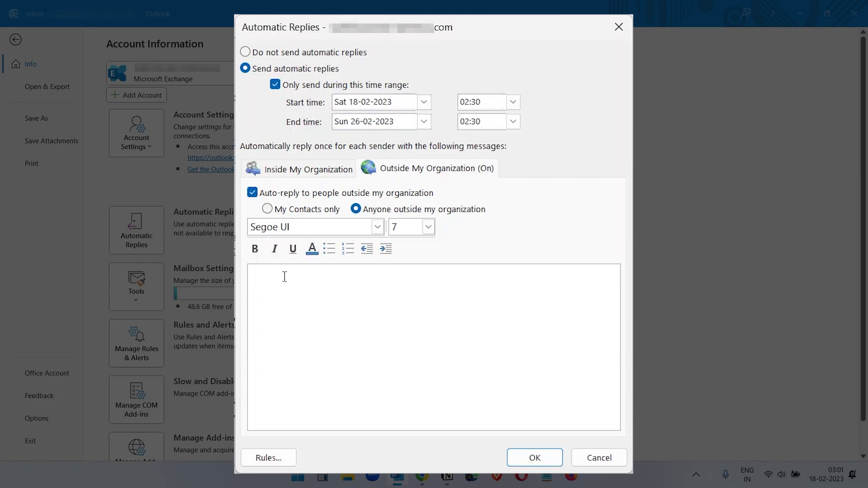
{"action": "key", "text": "ctrl+v"}
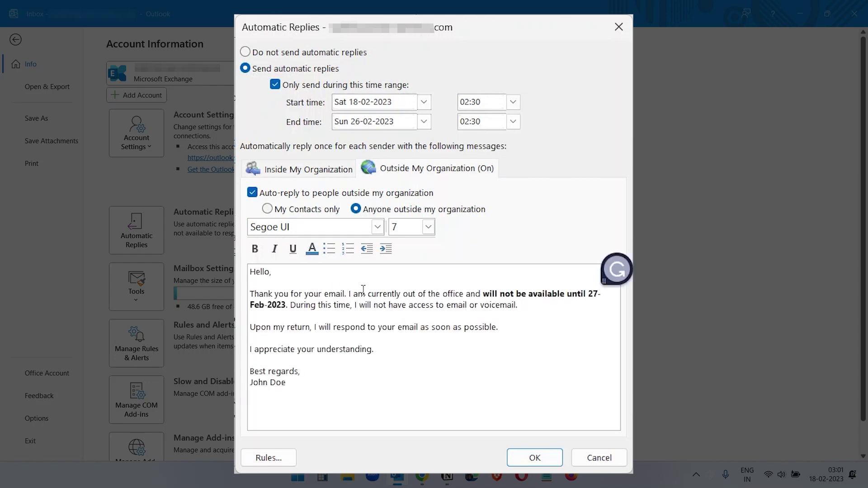
{"action": "left_click", "coordinate": [327, 170]}
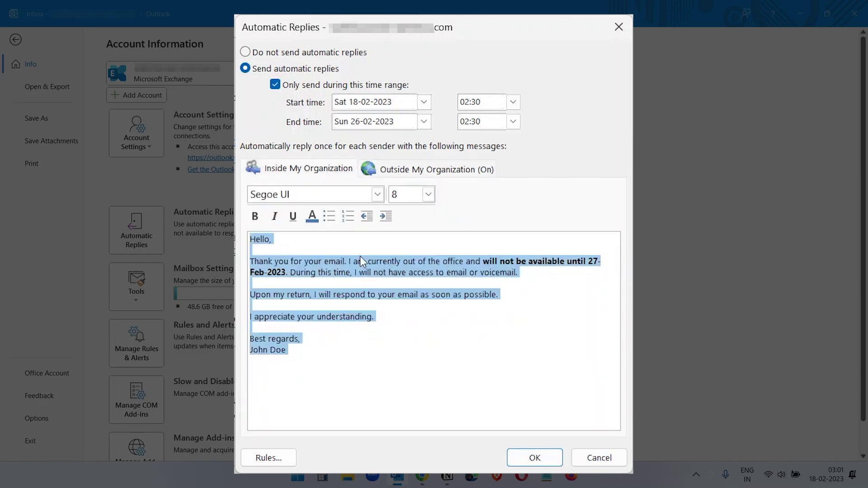
{"action": "left_click", "coordinate": [411, 168]}
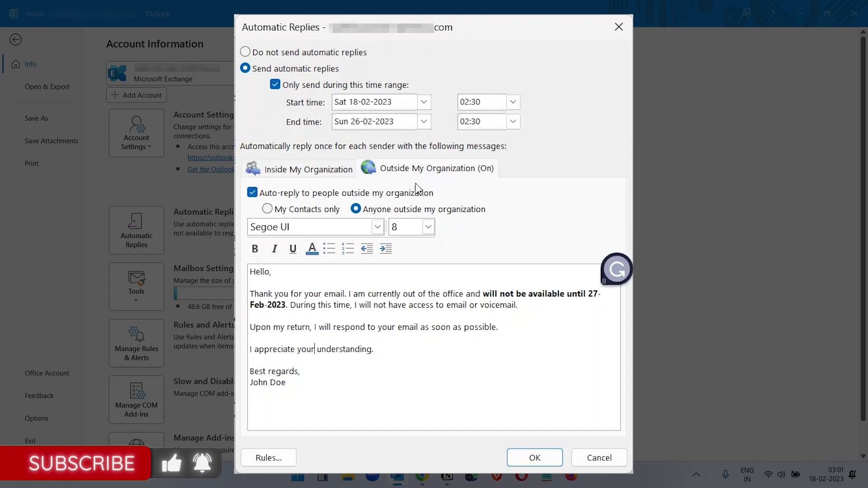
{"action": "left_click_drag", "start_coordinate": [274, 328], "coordinate": [412, 325]}
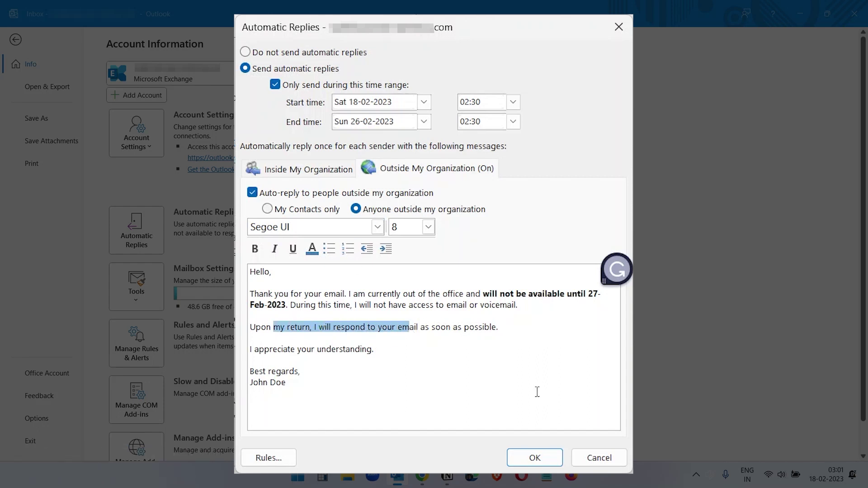
{"action": "left_click", "coordinate": [537, 456]}
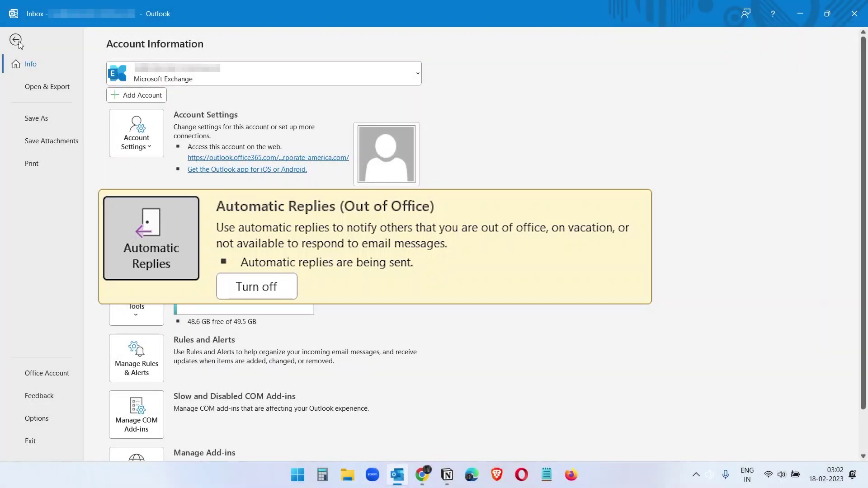
Leave the File backstage and return to the Outlook mail inbox.
{"action": "left_click", "coordinate": [16, 40]}
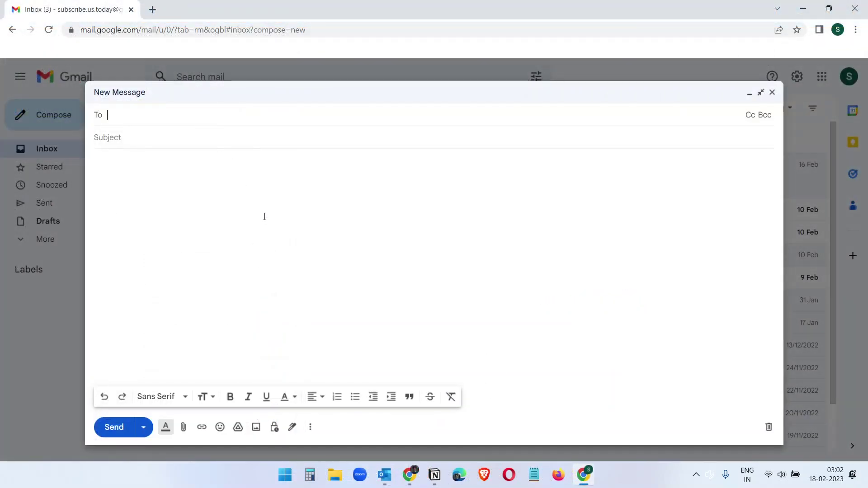
Address a Gmail message to the Outlook account with subject 'Hi' and body 'Hi, How are you doing?', then send it.
{"action": "type", "text": "subscribe.us"}
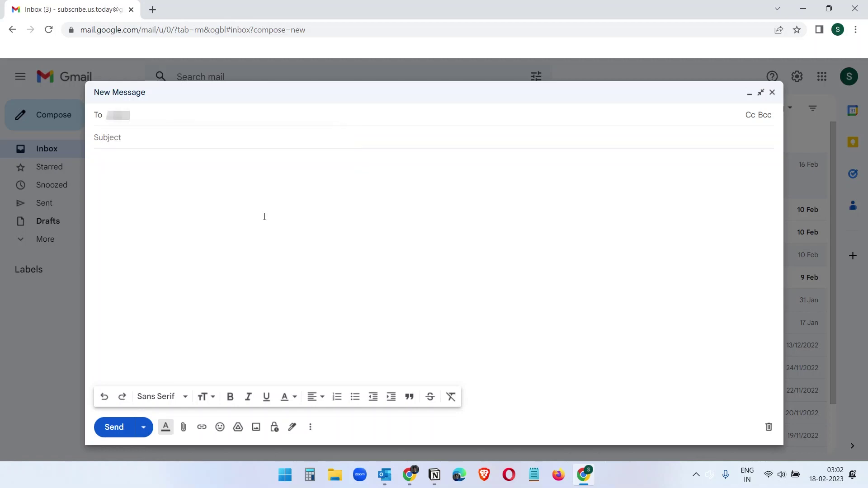
{"action": "type", "text": ".today"}
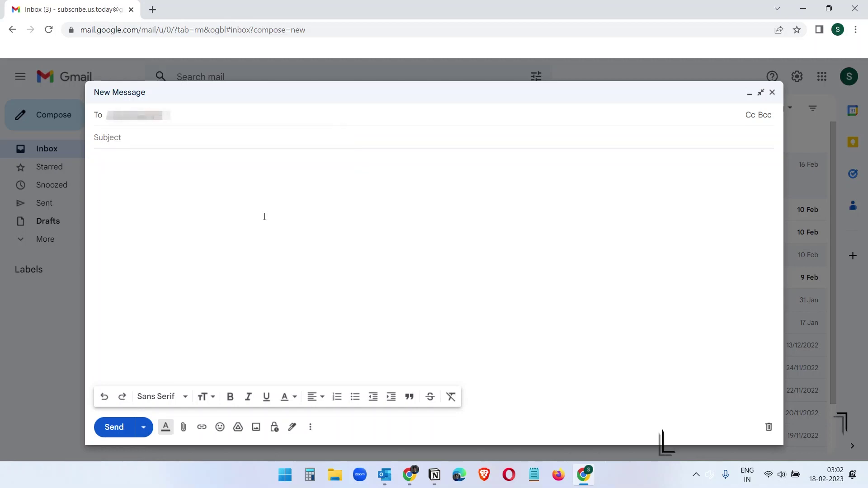
{"action": "key", "text": "Tab"}
{"action": "type", "text": "Hi"}
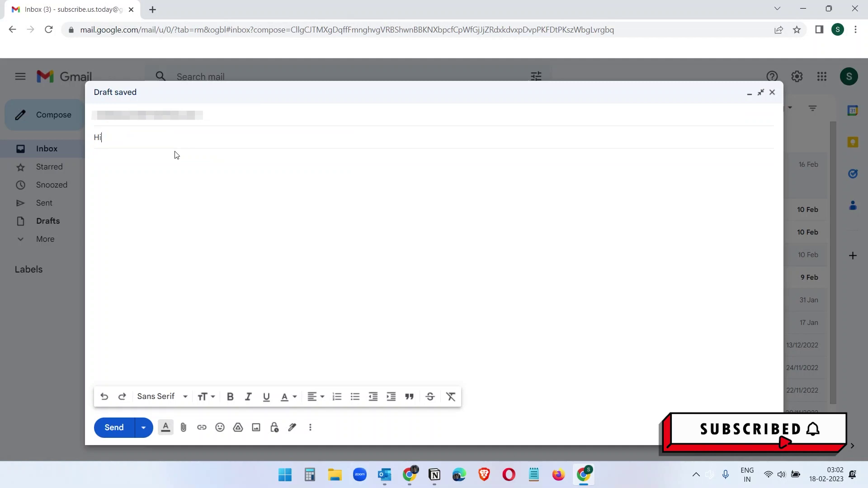
{"action": "key", "text": "Tab"}
{"action": "type", "text": "Hi,"}
{"action": "key", "text": "Return"}
{"action": "type", "text": "How are you doin"}
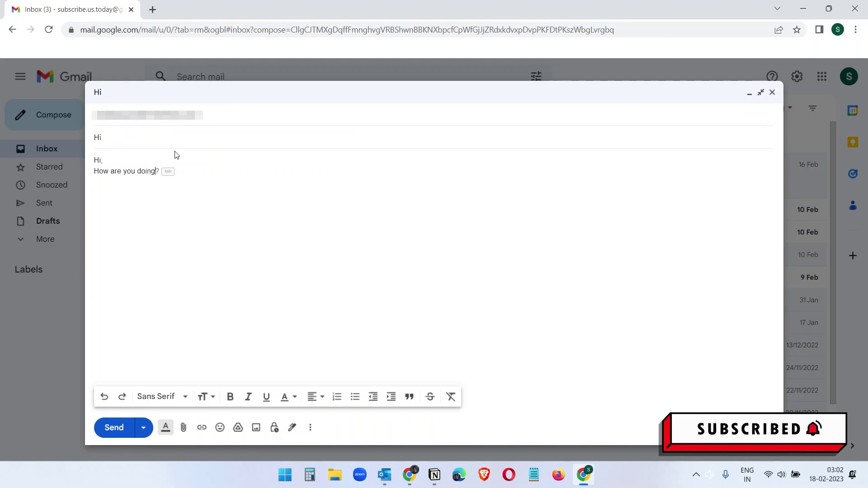
{"action": "type", "text": "g"}
{"action": "key", "text": "Tab"}
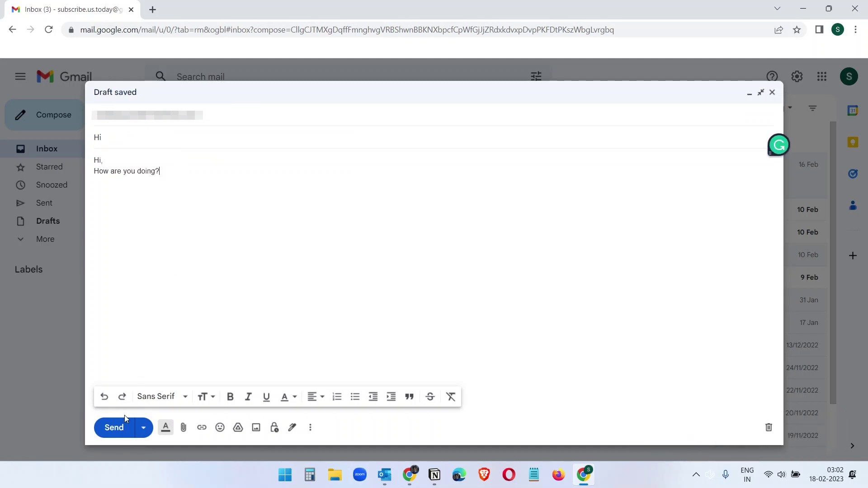
{"action": "left_click", "coordinate": [120, 430]}
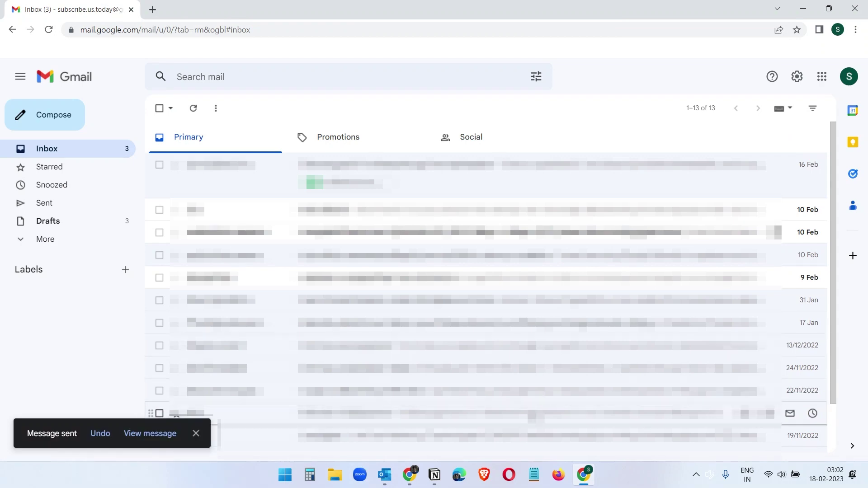
Refresh Gmail and open the 'Automatic reply: Hi' email showing the out-of-office text.
{"action": "left_click", "coordinate": [384, 475]}
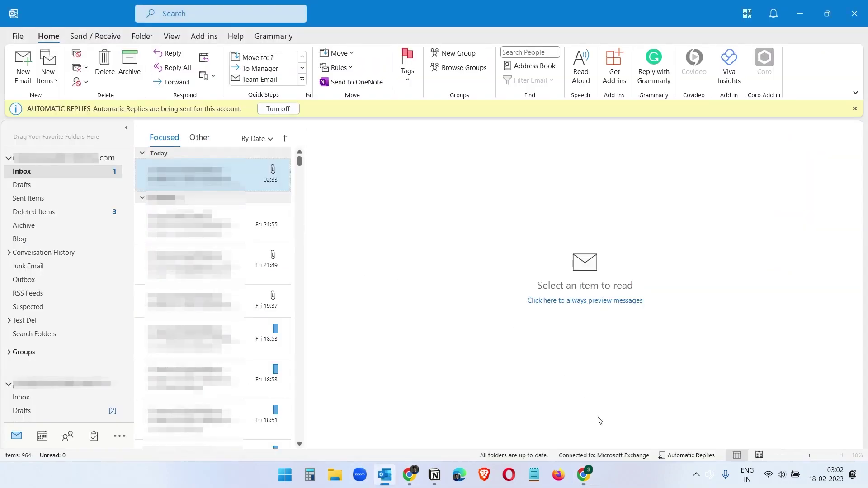
{"action": "left_click", "coordinate": [583, 475]}
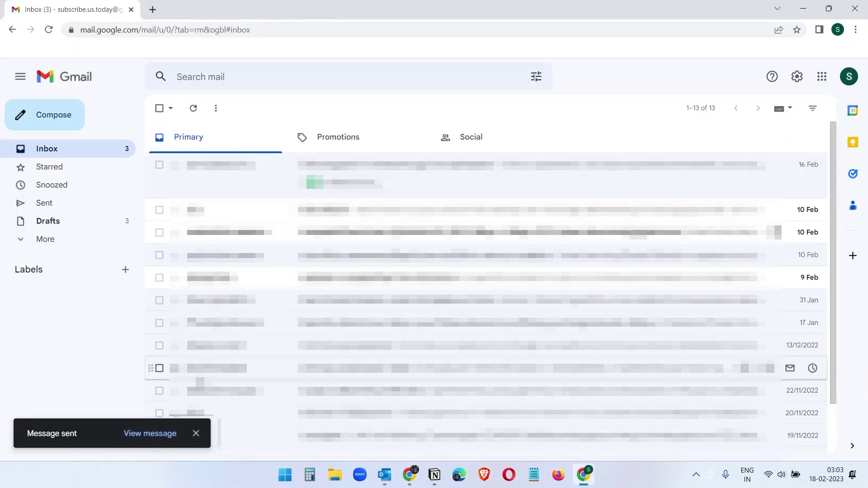
{"action": "left_click", "coordinate": [195, 116]}
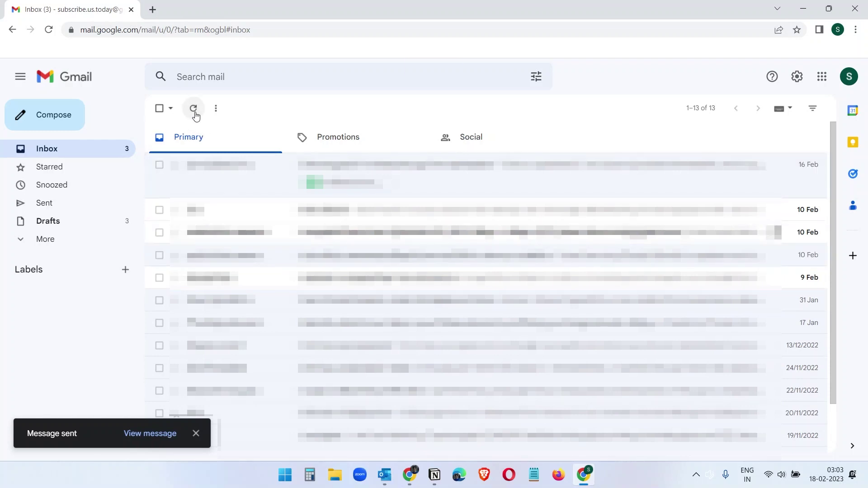
{"action": "key", "text": "alt+Tab"}
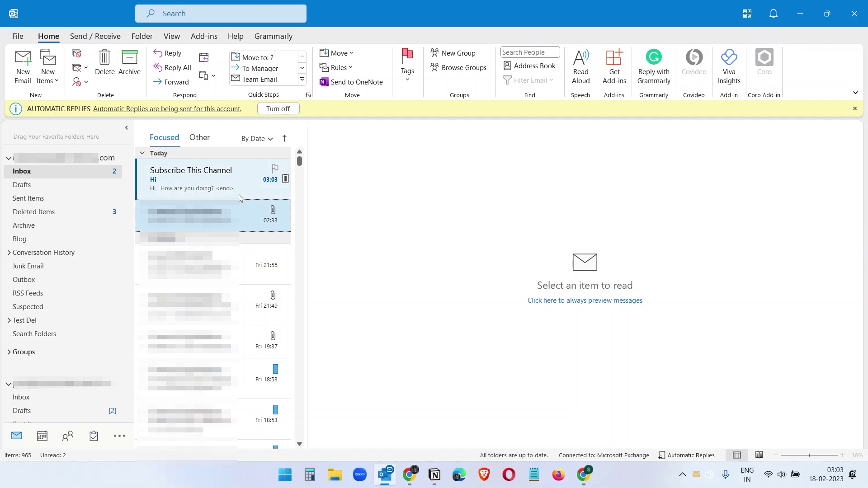
{"action": "key", "text": "alt+Tab"}
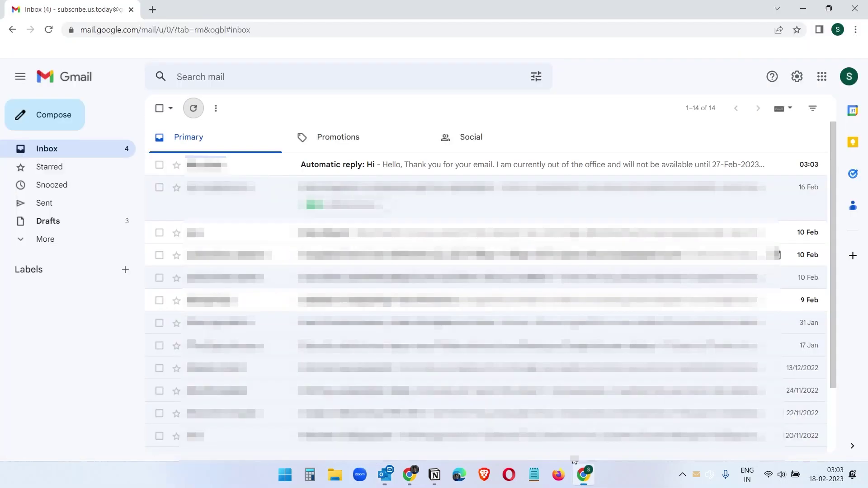
{"action": "left_click", "coordinate": [363, 169]}
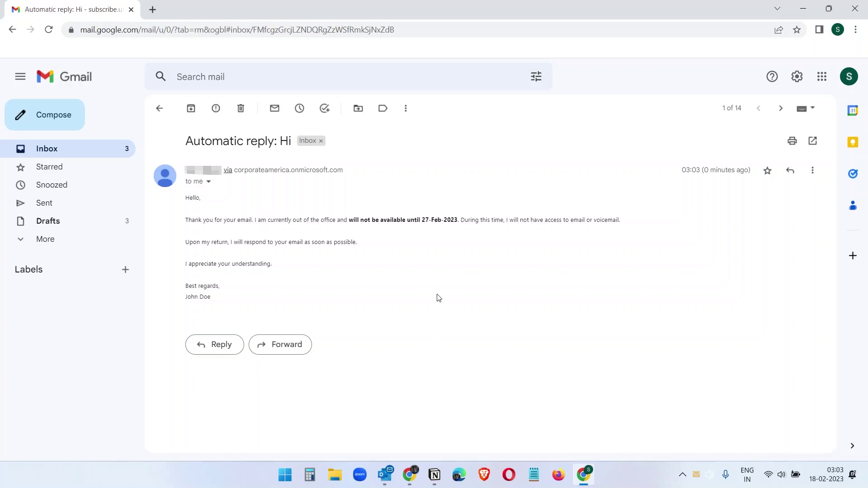
{"action": "key", "text": "alt+Tab"}
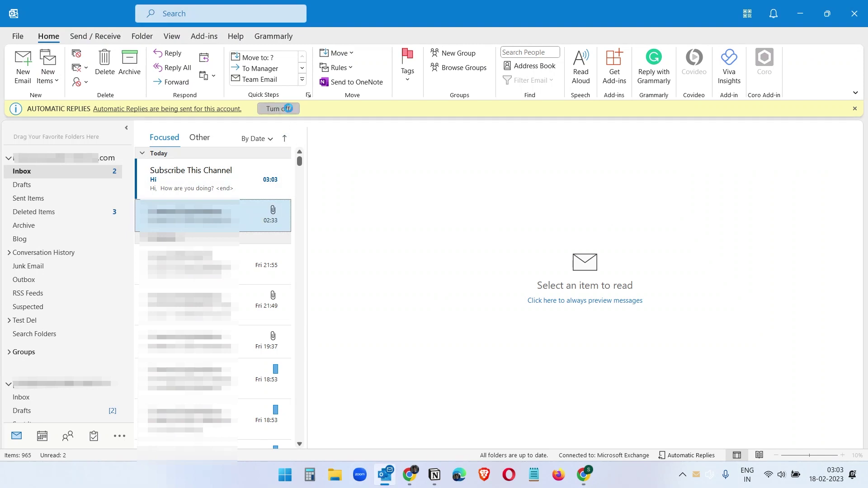
Turn off desktop Outlook's automatic replies and open the full settings in Outlook on the web.
{"action": "left_click", "coordinate": [285, 109]}
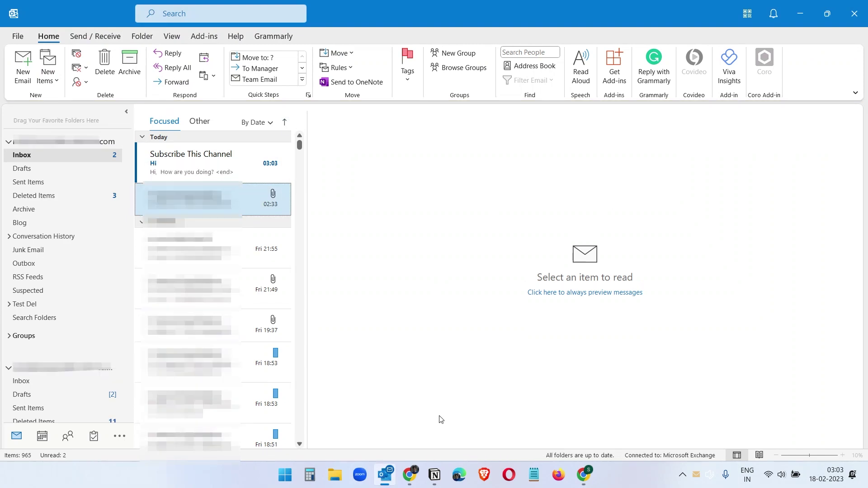
{"action": "mouse_move", "coordinate": [415, 472]}
{"action": "left_click", "coordinate": [425, 403]}
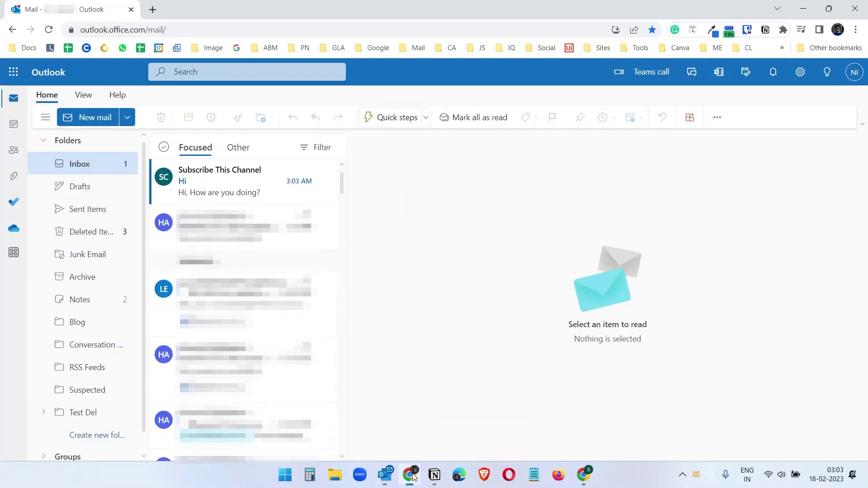
{"action": "left_click", "coordinate": [799, 73]}
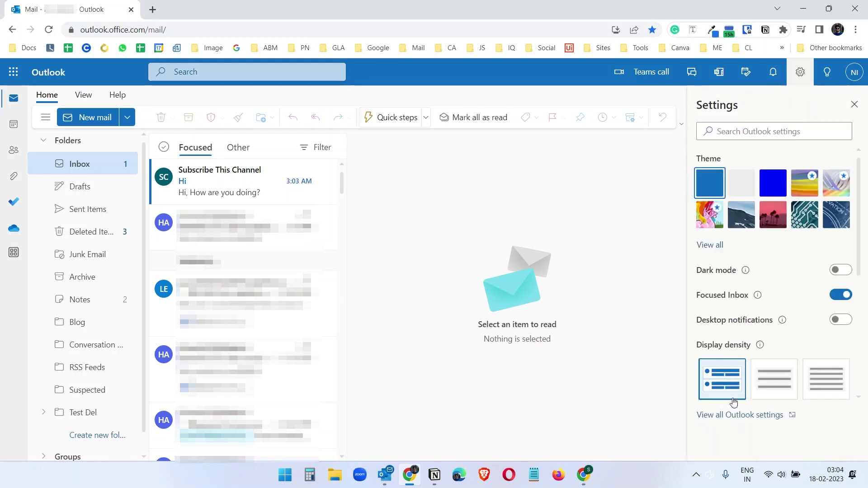
{"action": "left_click", "coordinate": [737, 416]}
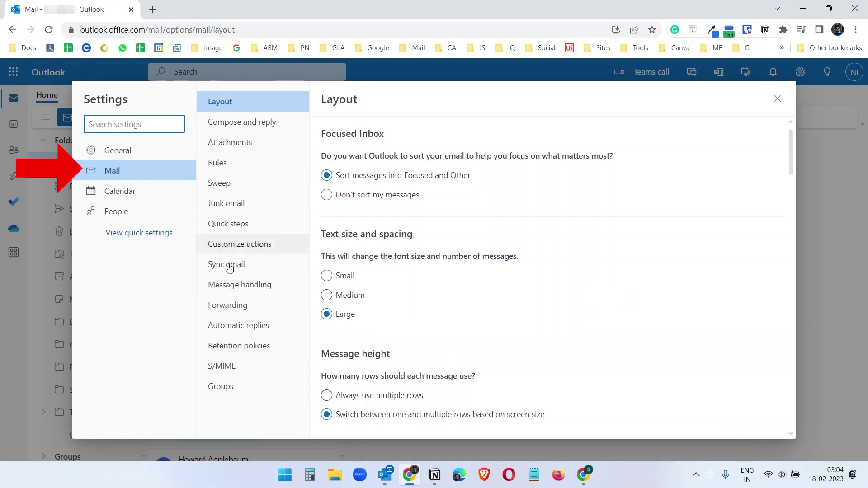
Switch on web automatic replies limited to 2/18/2023 through 2/26/2023.
{"action": "left_click", "coordinate": [236, 327]}
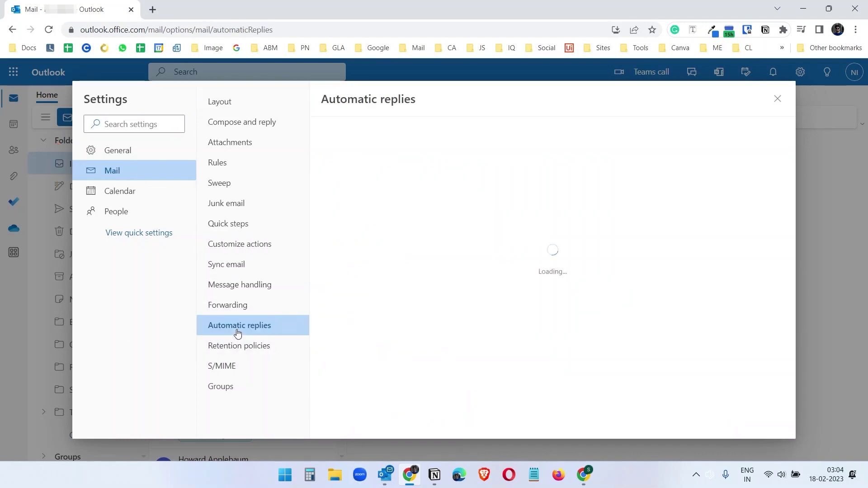
{"action": "left_click", "coordinate": [332, 159]}
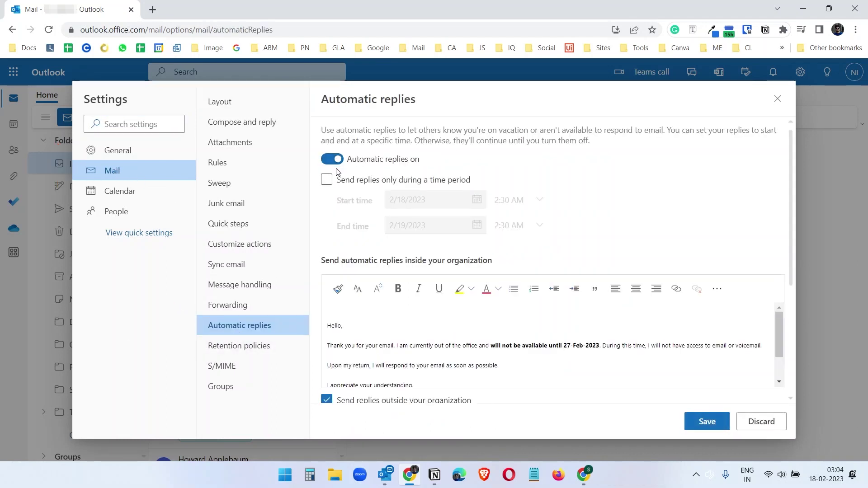
{"action": "left_click", "coordinate": [327, 181]}
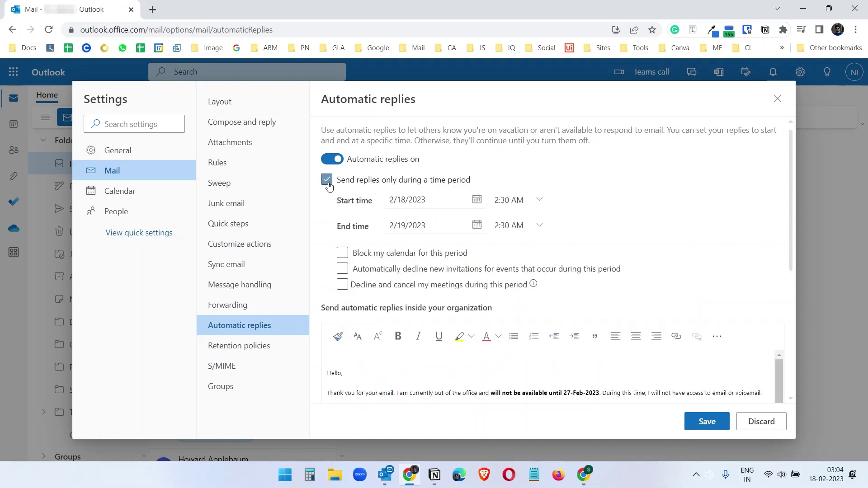
{"action": "left_click", "coordinate": [477, 226]}
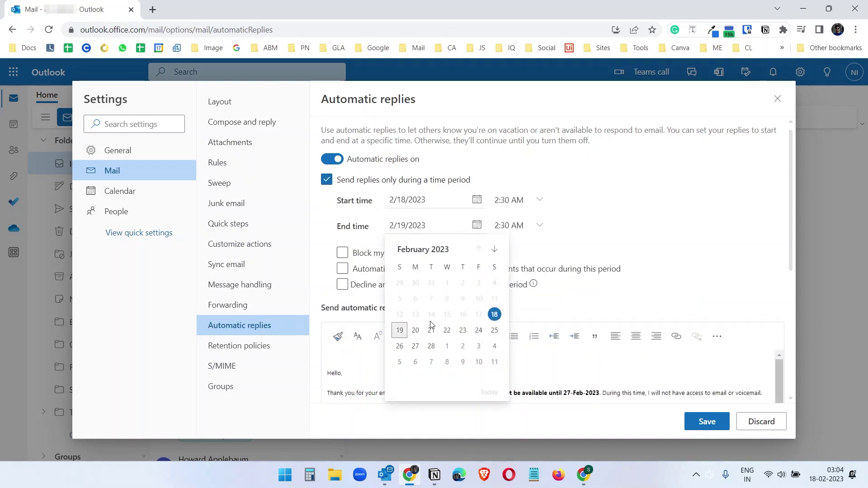
{"action": "left_click", "coordinate": [400, 347]}
{"action": "scroll", "coordinate": [454, 237], "scroll_direction": "down", "scroll_amount": 4}
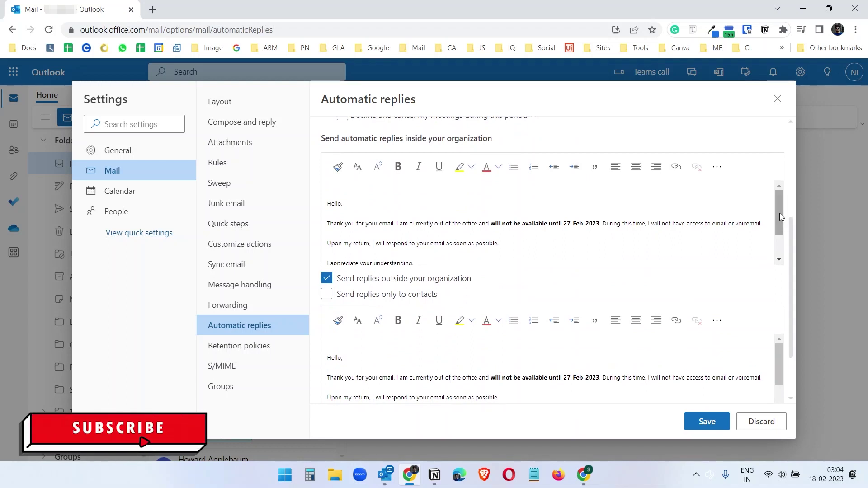
Review the internal automatic reply message in Outlook on the web settings.
{"action": "left_click_drag", "start_coordinate": [780, 213], "coordinate": [780, 232]}
{"action": "left_click", "coordinate": [369, 261]}
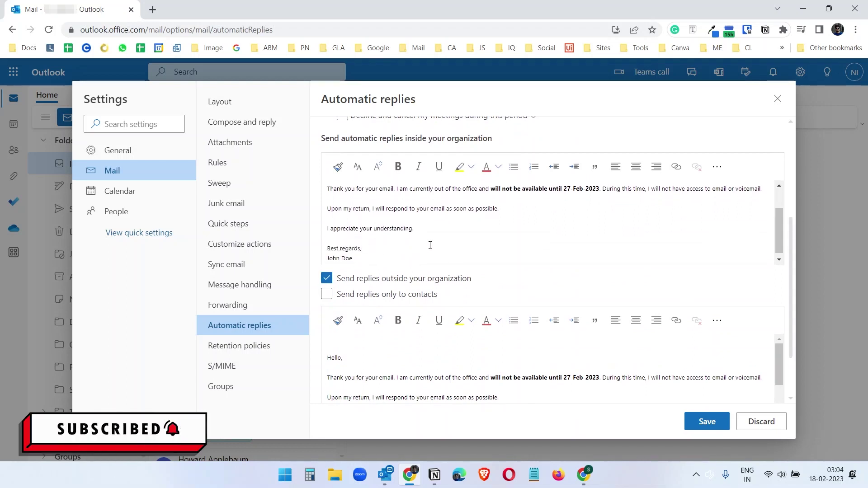
{"action": "scroll", "coordinate": [430, 245], "scroll_direction": "up", "scroll_amount": 2}
{"action": "scroll", "coordinate": [373, 238], "scroll_direction": "down", "scroll_amount": 2}
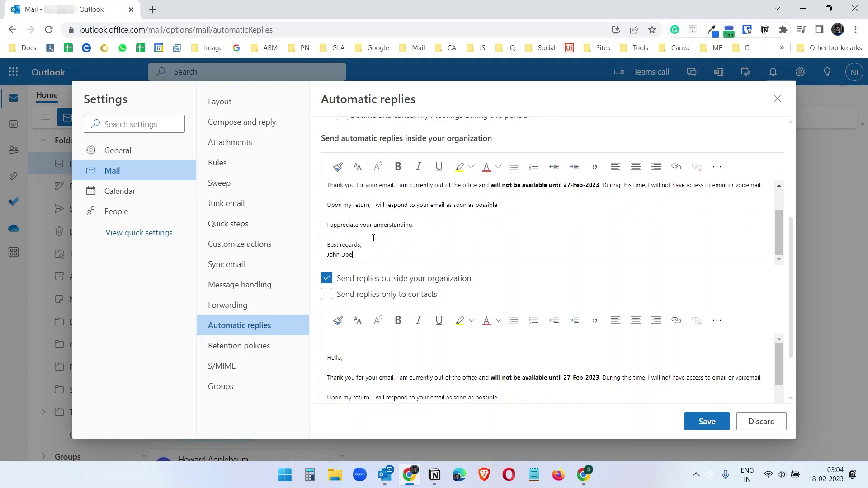
{"action": "left_click_drag", "start_coordinate": [361, 256], "coordinate": [333, 186]}
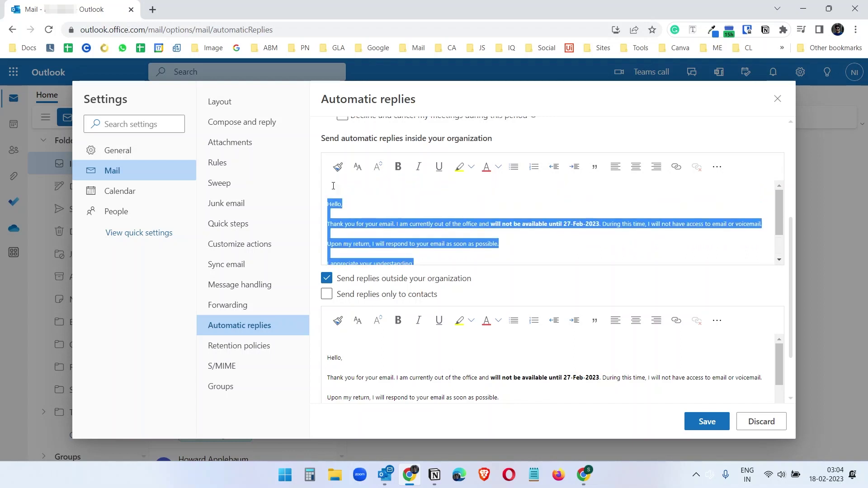
{"action": "scroll", "coordinate": [441, 245], "scroll_direction": "down", "scroll_amount": 2}
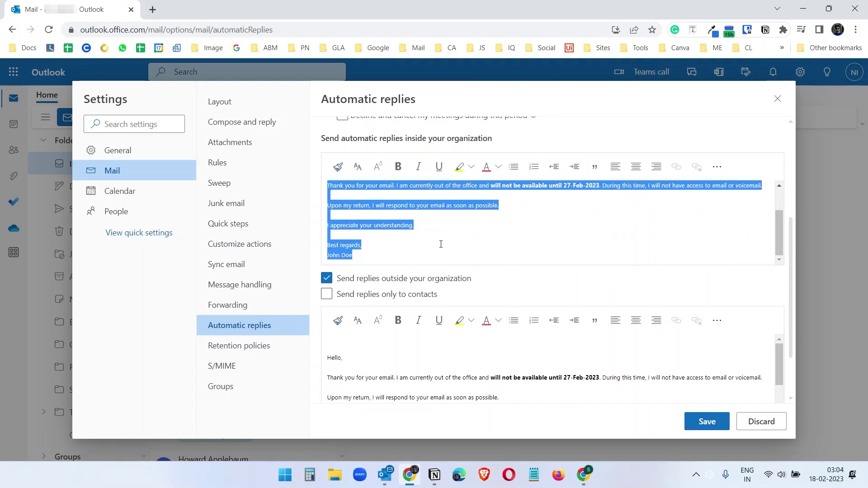
{"action": "scroll", "coordinate": [441, 244], "scroll_direction": "down", "scroll_amount": 2}
Check the external reply message, save the automatic replies, and close Settings to the inbox.
{"action": "left_click", "coordinate": [370, 271]}
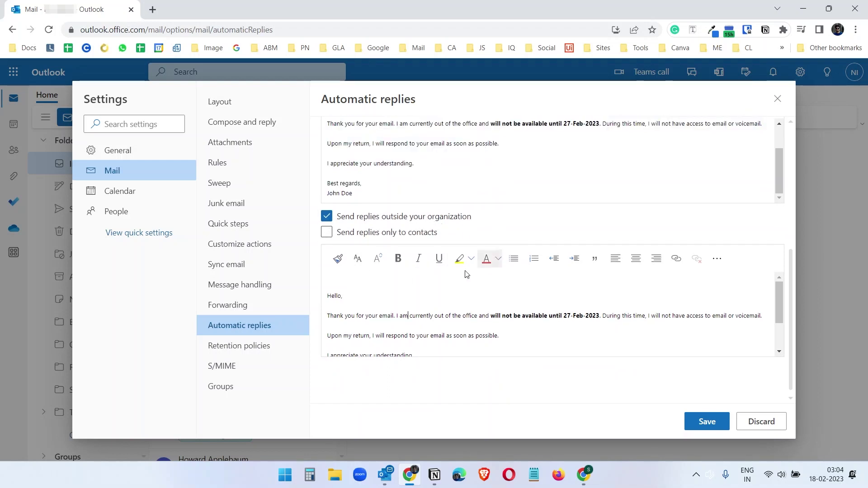
{"action": "scroll", "coordinate": [430, 310], "scroll_direction": "down", "scroll_amount": 2}
{"action": "scroll", "coordinate": [655, 339], "scroll_direction": "up", "scroll_amount": 2}
{"action": "scroll", "coordinate": [648, 335], "scroll_direction": "up", "scroll_amount": 2}
{"action": "scroll", "coordinate": [678, 384], "scroll_direction": "down", "scroll_amount": 2}
{"action": "left_click", "coordinate": [707, 422]}
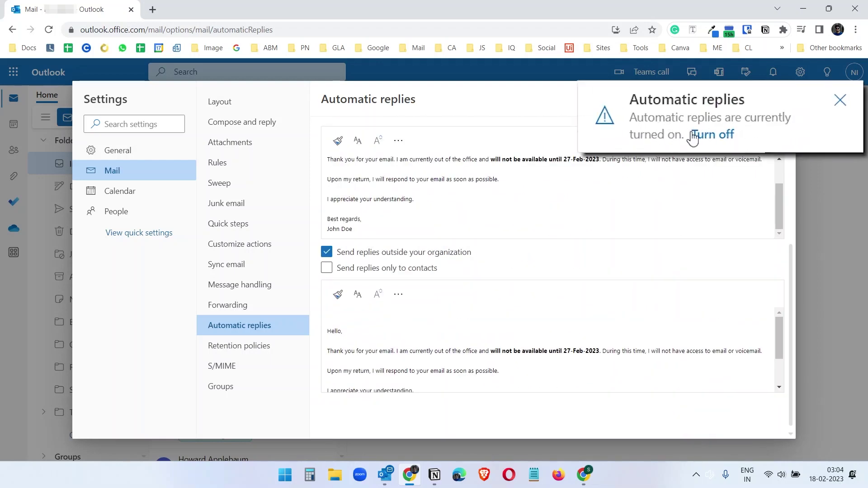
{"action": "left_click", "coordinate": [798, 203]}
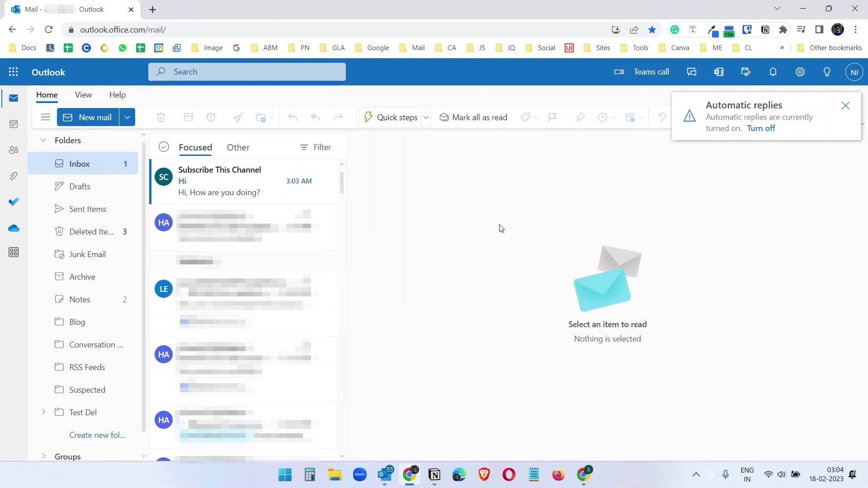